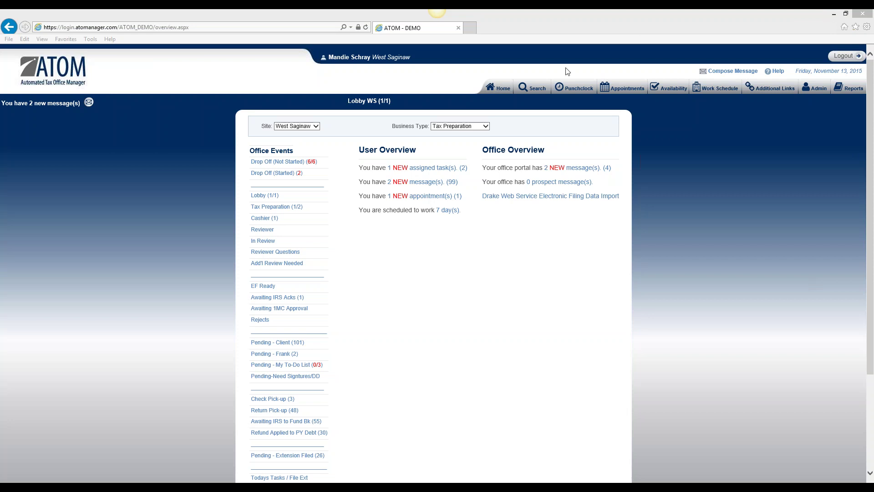
Go from the office overview to the client search page.
click(533, 88)
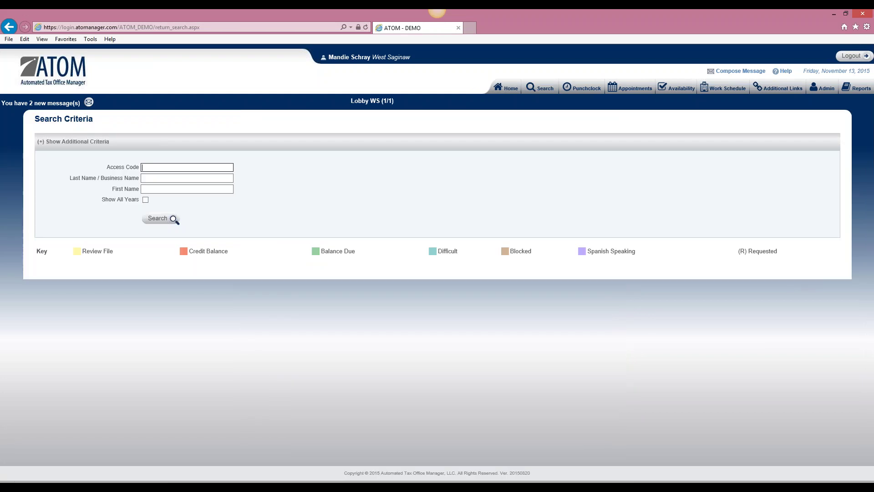
Search for the client by last name and partial first name; no record is found.
click(185, 175)
key(Tab)
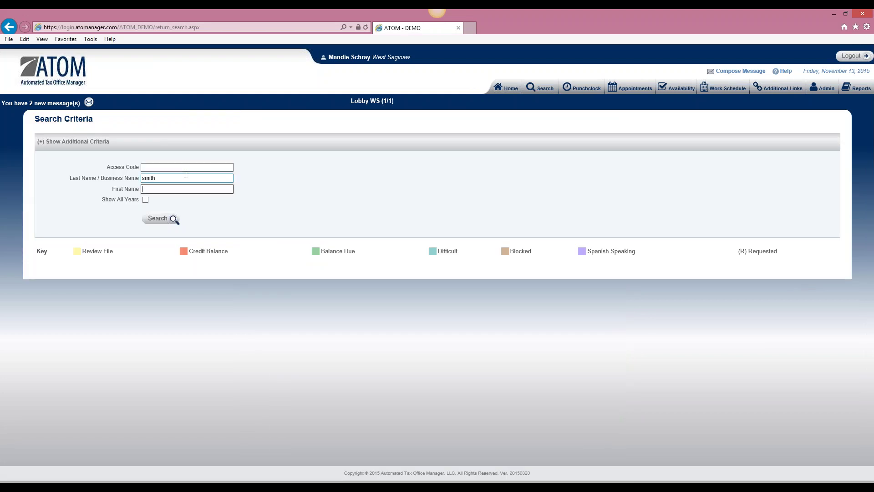
key(Return)
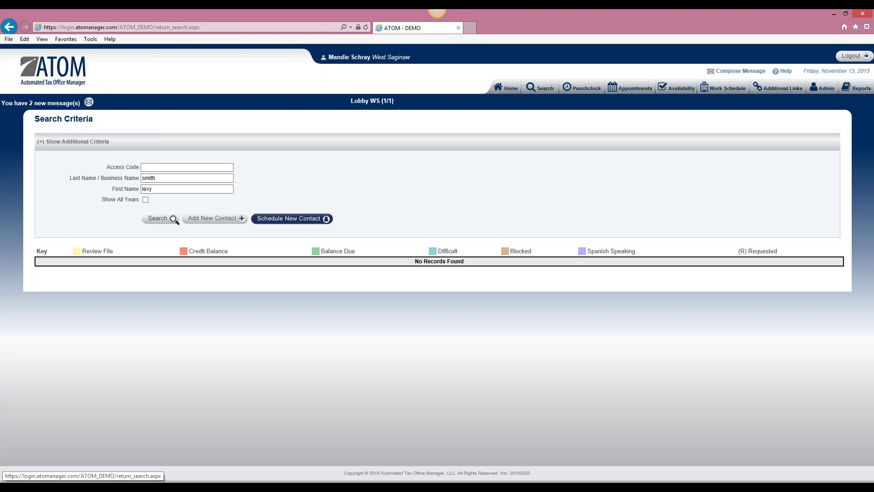
Start a new-contact Tax Preparation appointment and set its site to West Saginaw.
click(289, 221)
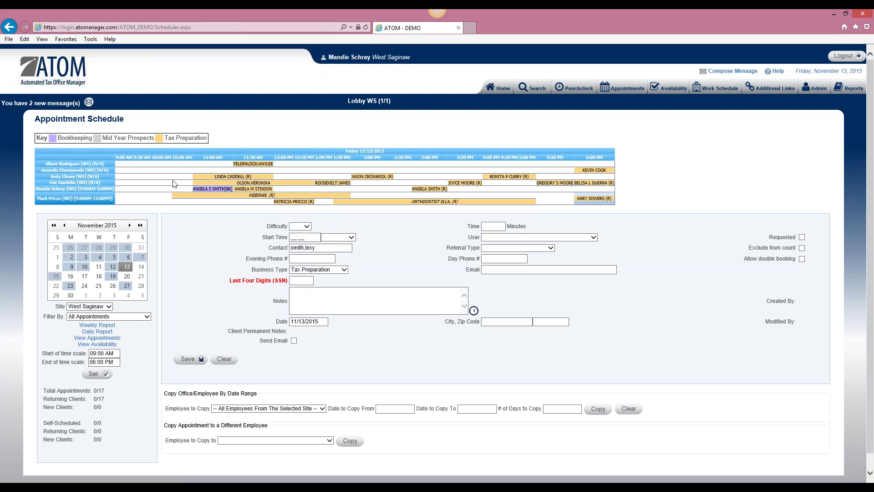
click(109, 306)
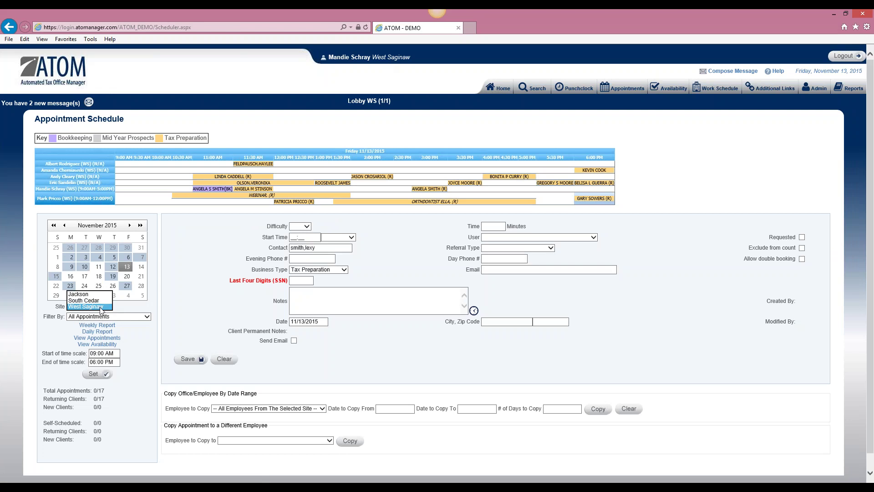
click(101, 307)
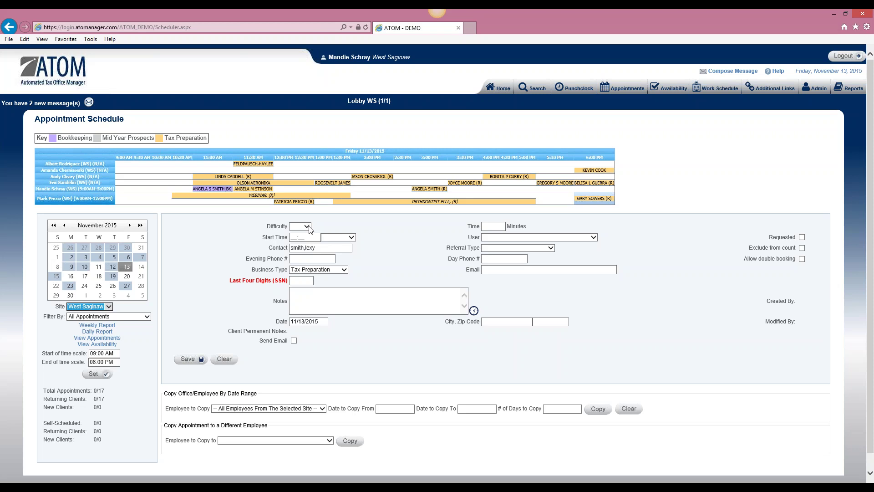
Rate the appointment's difficulty as four stars (****).
click(308, 226)
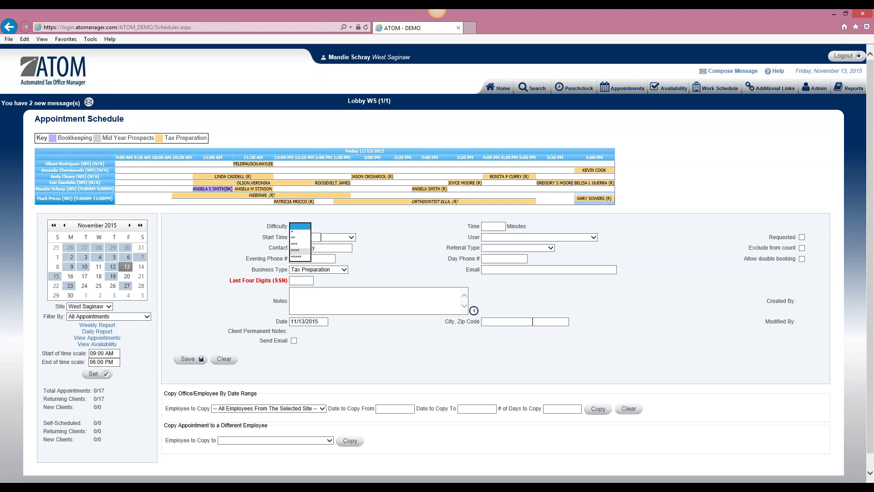
click(300, 250)
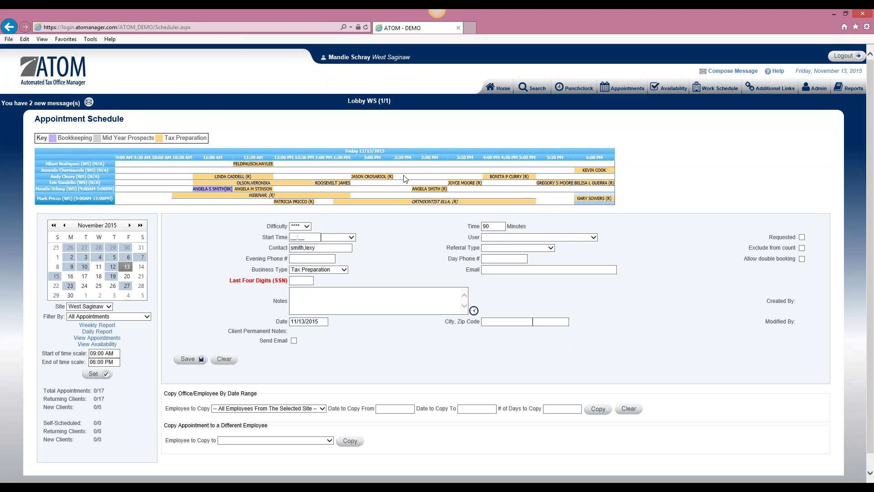
Check one professional's availability for the week of 11/8–11/14/2015, then close the calendar.
click(105, 345)
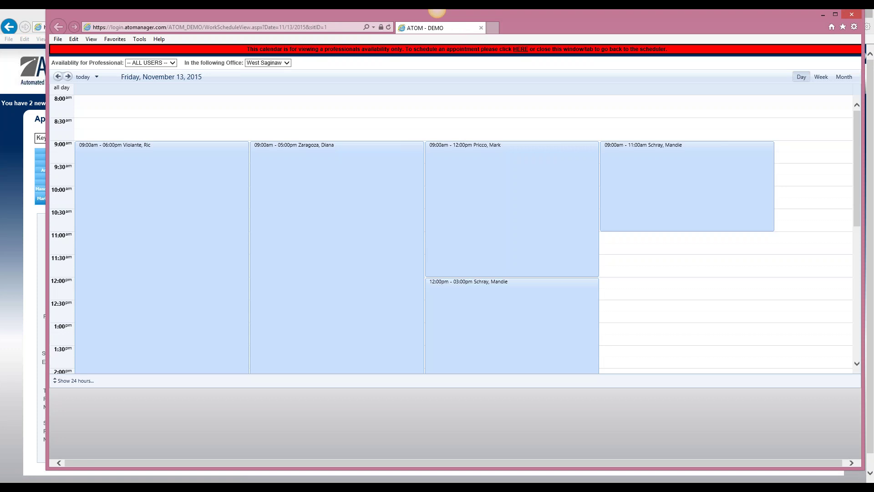
click(169, 63)
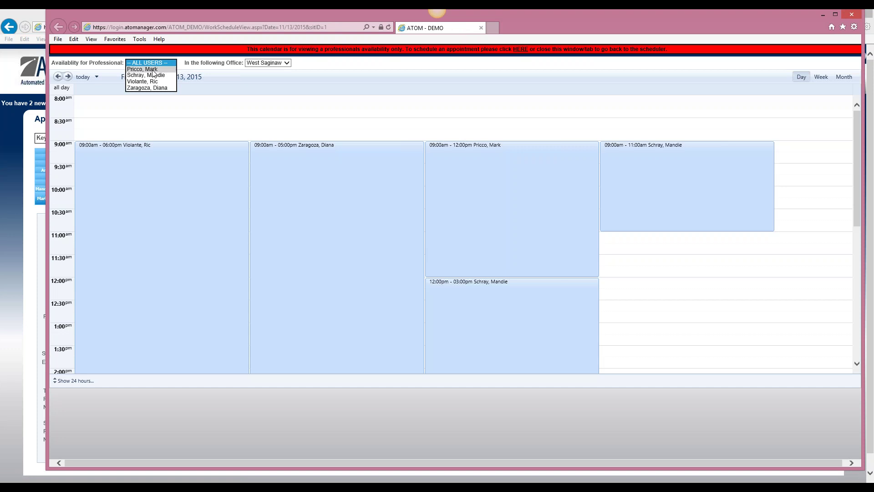
click(157, 69)
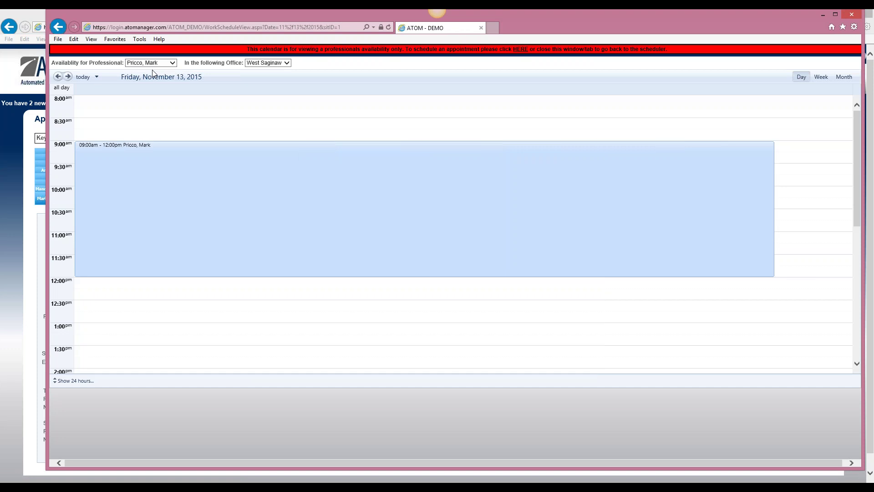
click(826, 79)
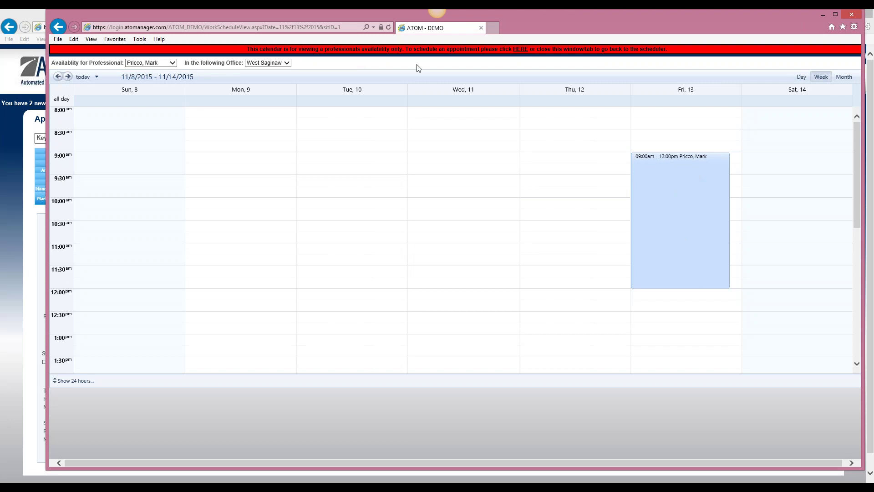
click(852, 15)
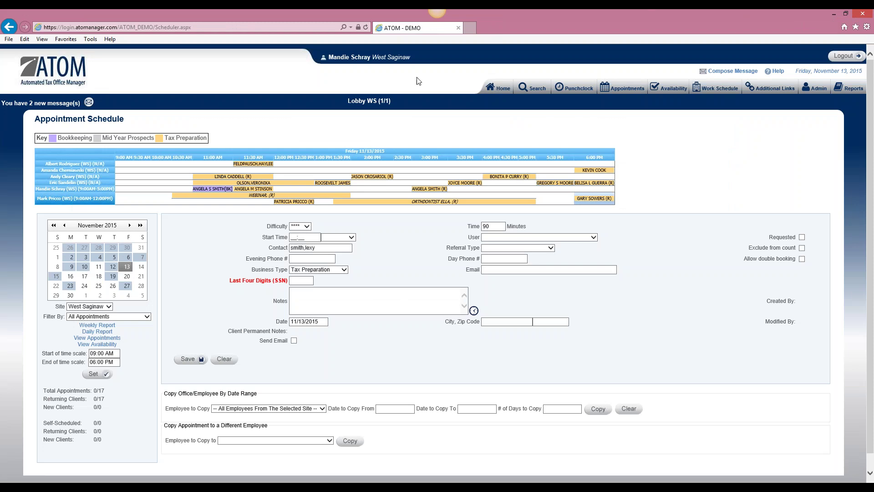
Bring up the start time choices on the appointment form.
click(351, 237)
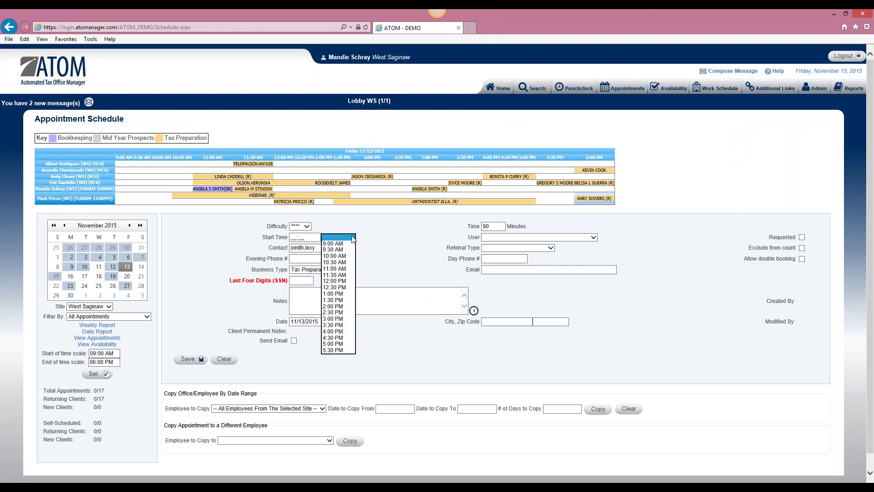
Set the appointment start time to 01:00 PM.
click(336, 293)
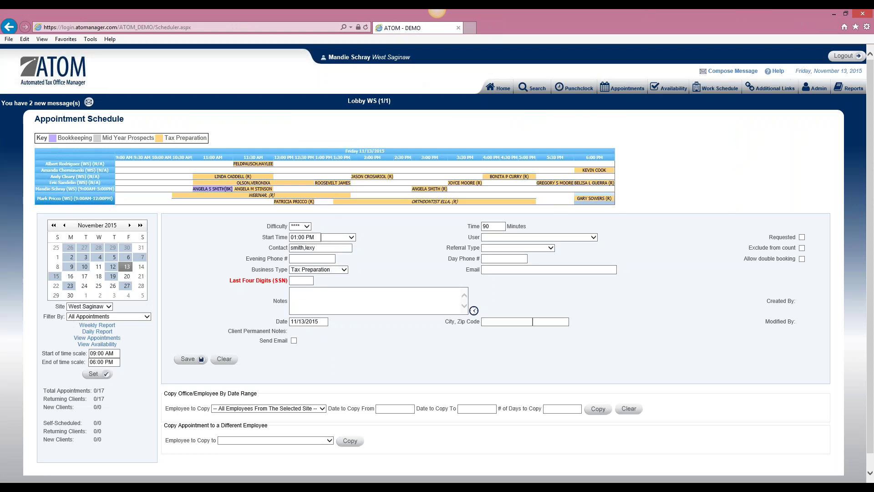
click(582, 237)
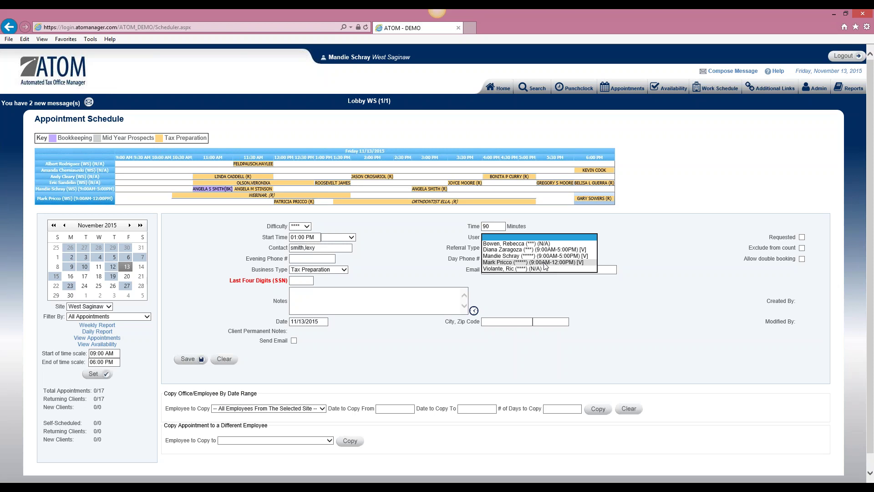
Assign the appointment to the 9:00AM–5:00PM employee and mark it as requested.
click(543, 256)
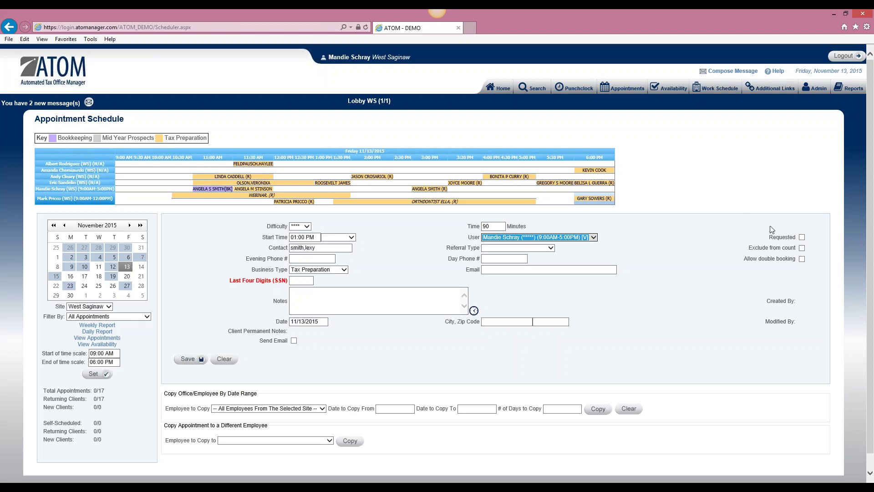
click(802, 238)
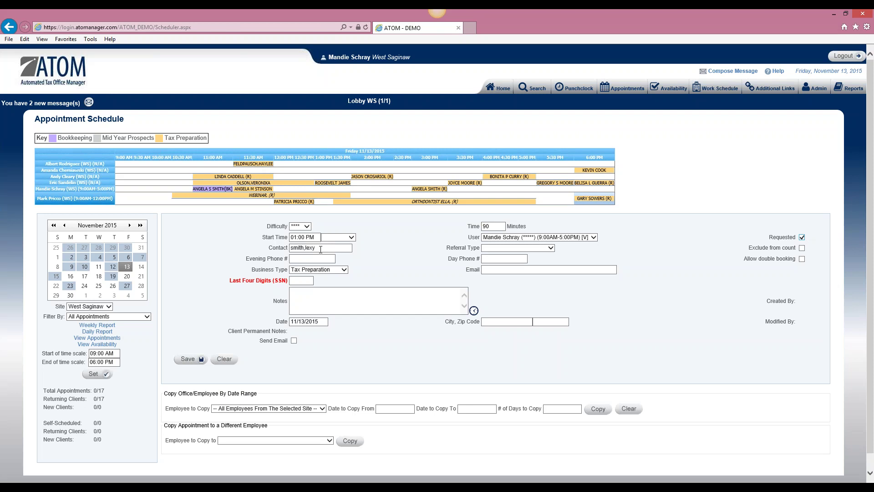
click(550, 248)
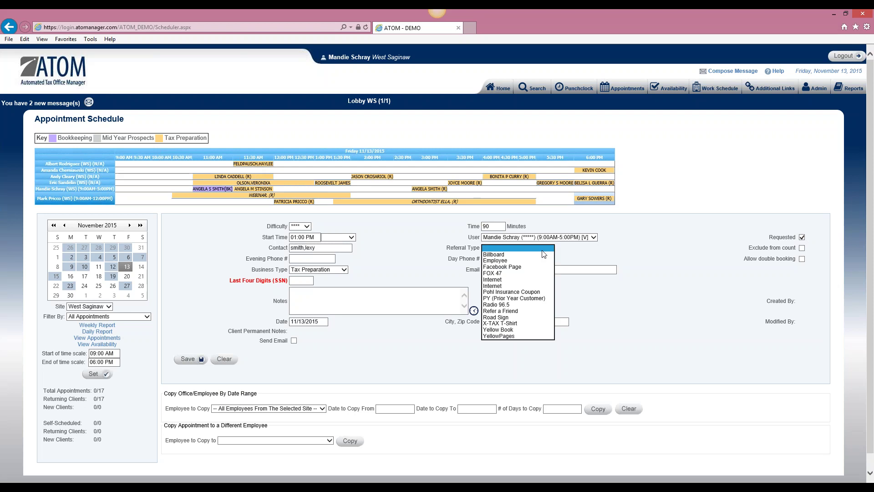
Record Road Sign as the appointment's referral type.
click(516, 317)
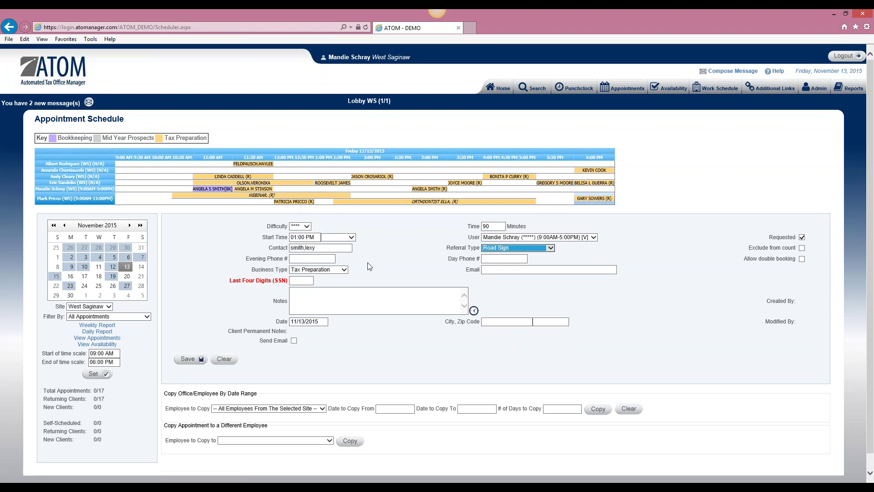
click(342, 271)
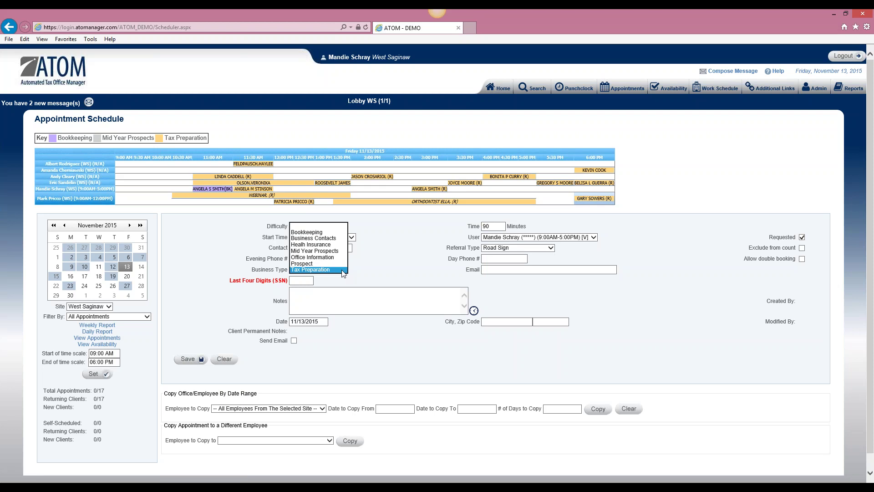
click(343, 271)
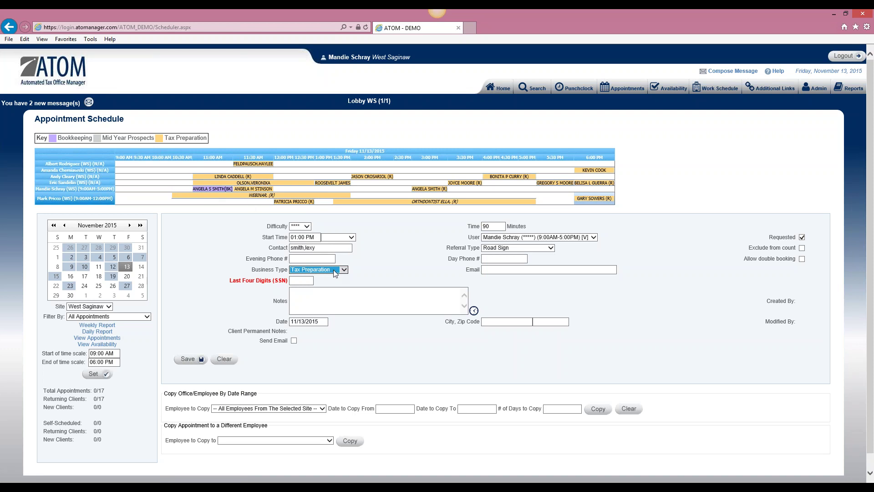
click(518, 269)
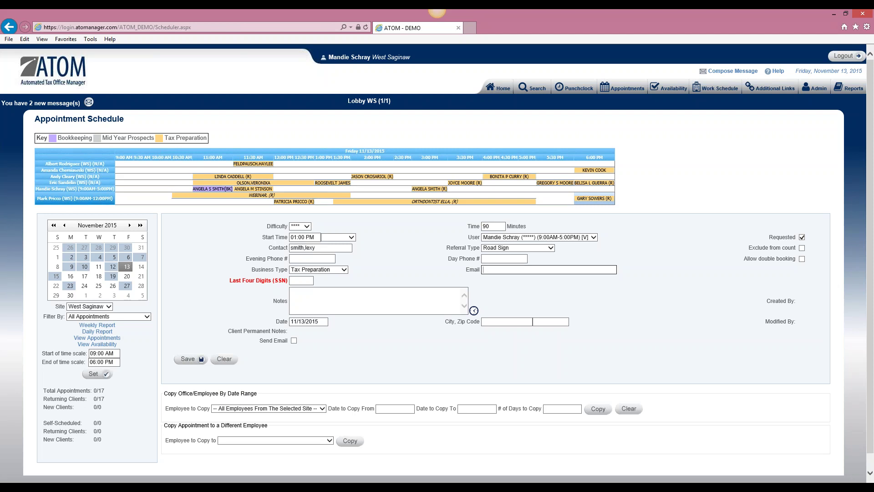
Enable Send Email, enter the client's last four SSN digits, and timestamp the notes.
click(294, 341)
click(308, 280)
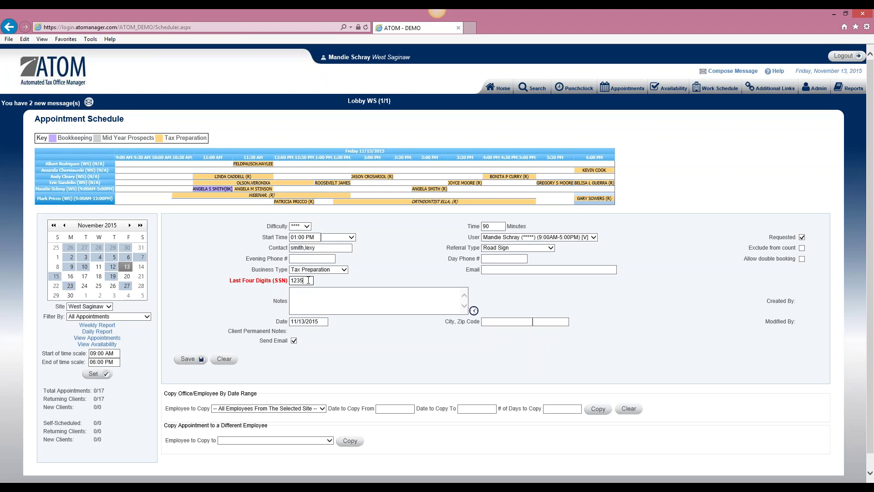
click(474, 311)
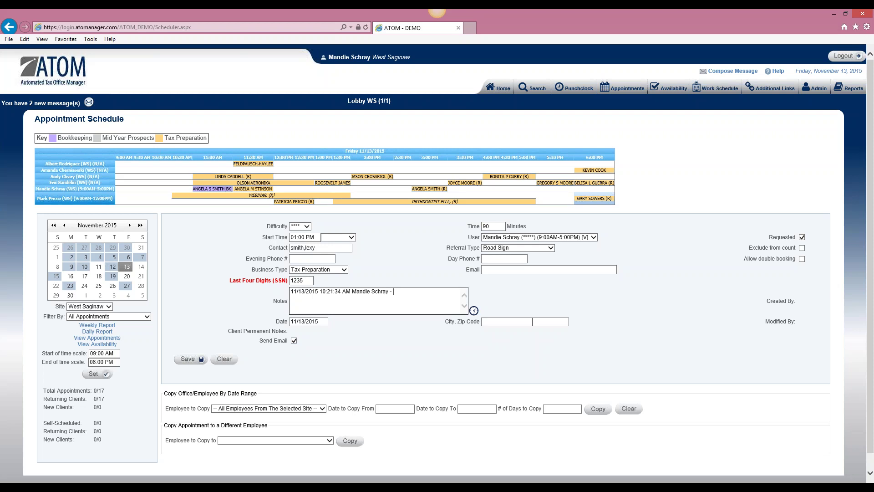
Append the word 'amendment' after the timestamp in the appointment's Notes line.
text(amendment)
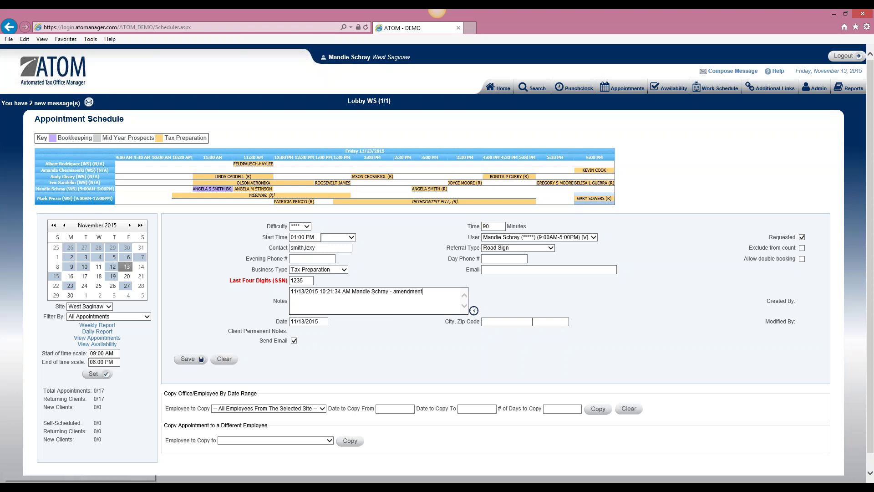
Save the Tax Preparation appointment to the 11/13/2015 schedule at 1:00 PM.
click(192, 359)
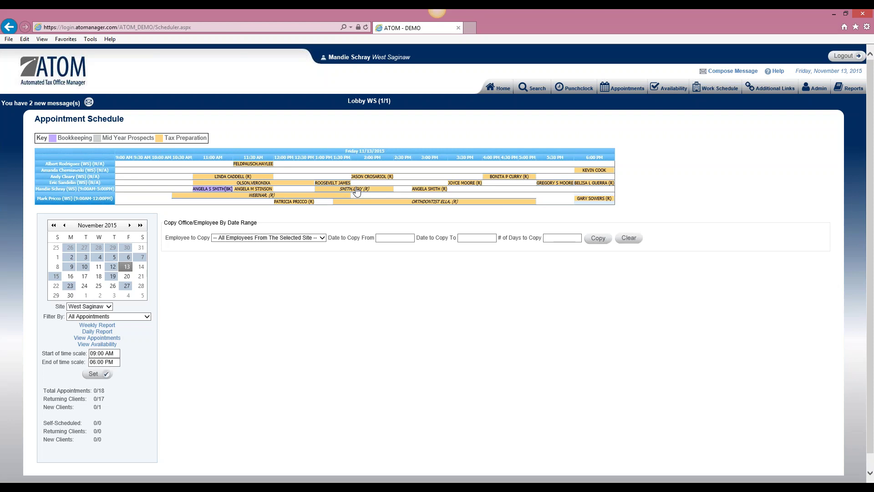
Reopen the client's 1:00 PM Tax Preparation block on the schedule grid to view its details.
click(357, 190)
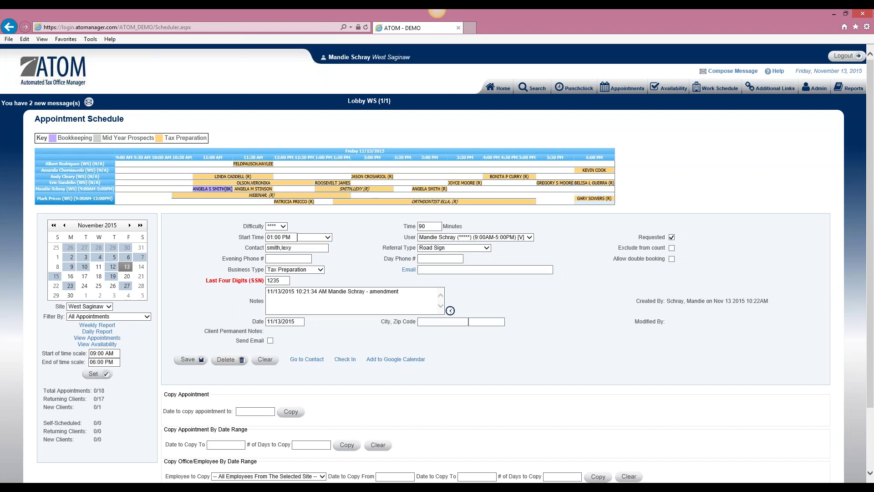